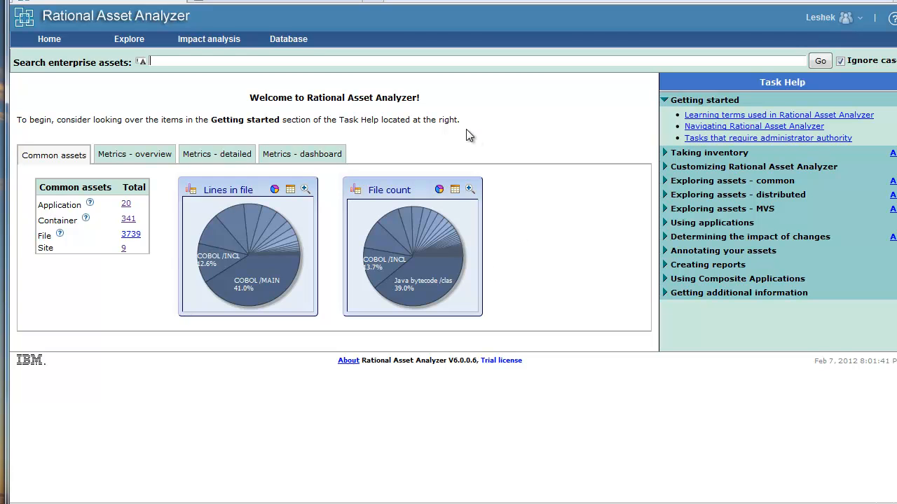
- Start collecting inventory with a scan of the Windows File System
click(289, 40)
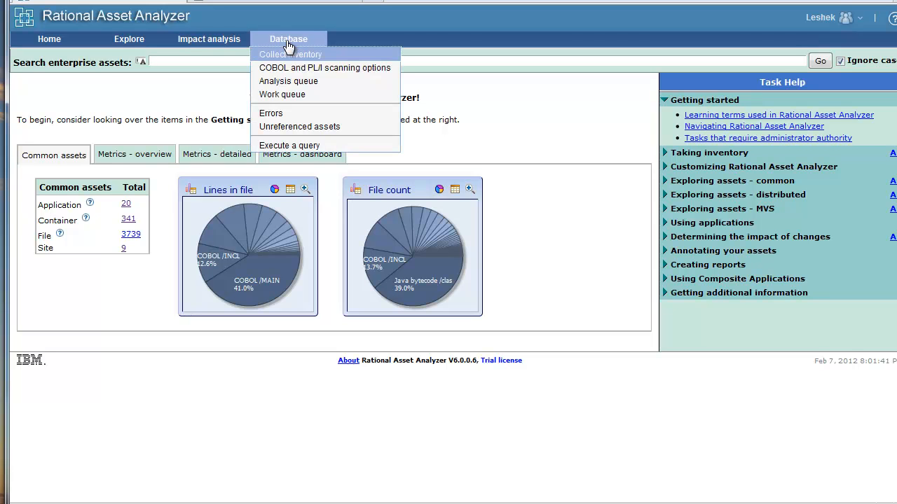
click(296, 61)
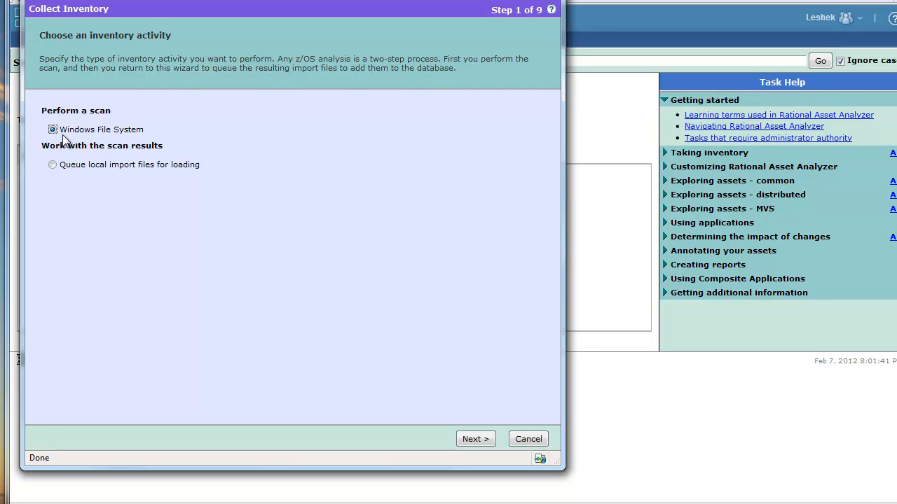
click(476, 440)
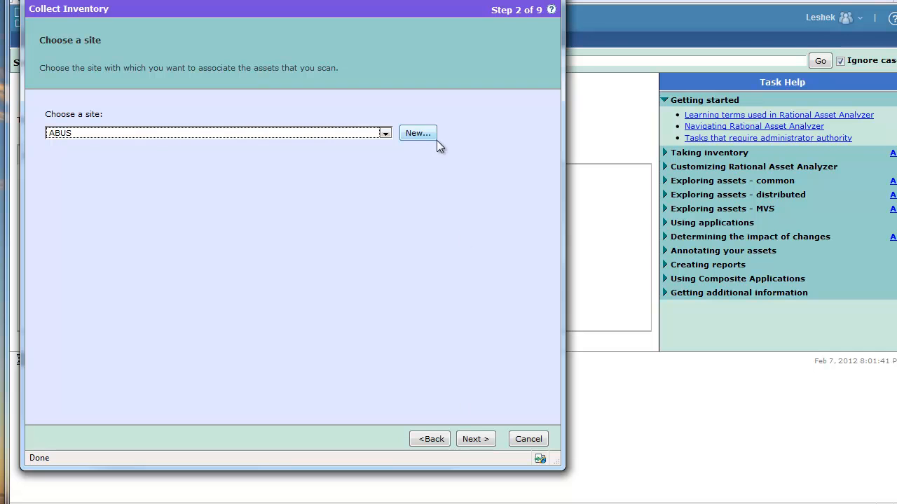
- Create a new site named JAVACOBOLSITE with the default scanner daemon URL and use it for the scanned assets
click(424, 135)
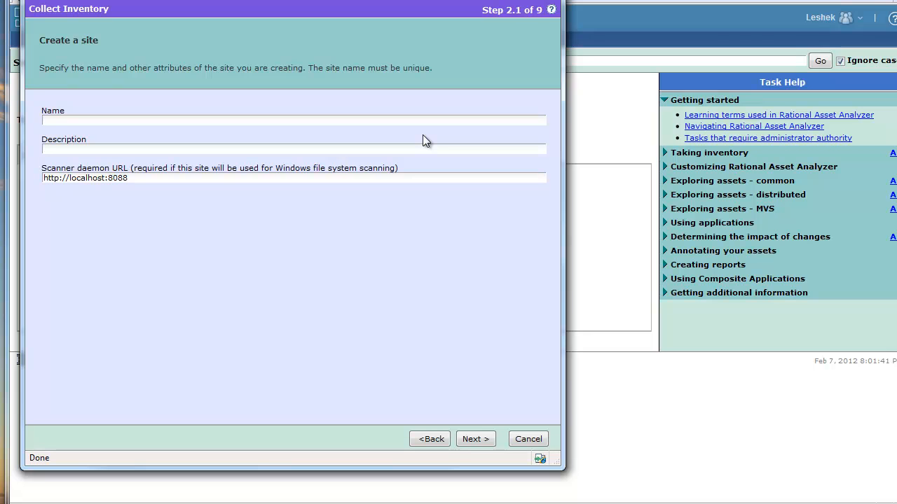
text(JAVACOBOLSITE)
click(478, 440)
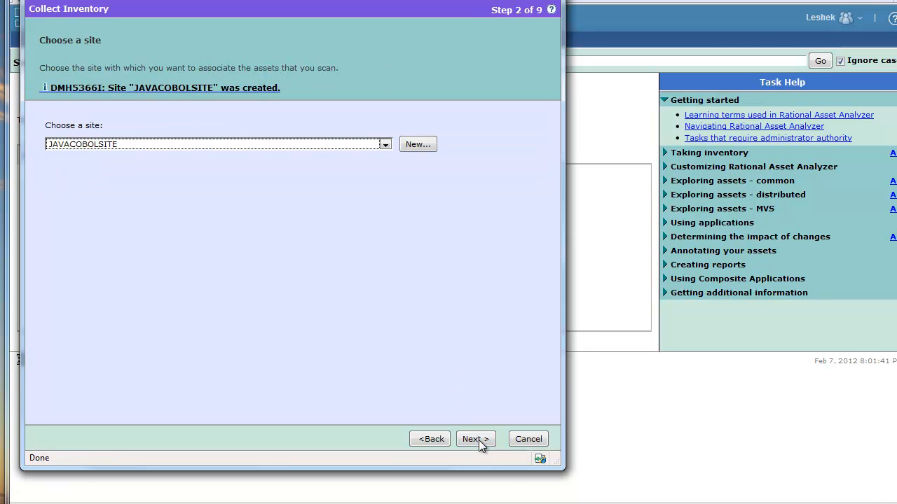
click(474, 439)
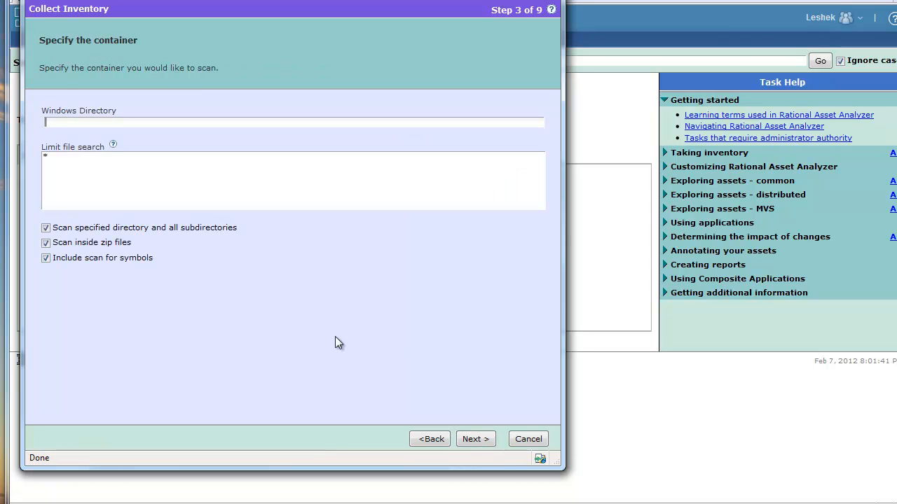
- Specify C:\RAA600\sample\Java and COBOL with SQL\Data as the container to scan, with subdirectories, zip files and symbols included, using the default scanners
click(196, 122)
text(C:\RAA600\sample\Java and COBOL with SQL\Data)
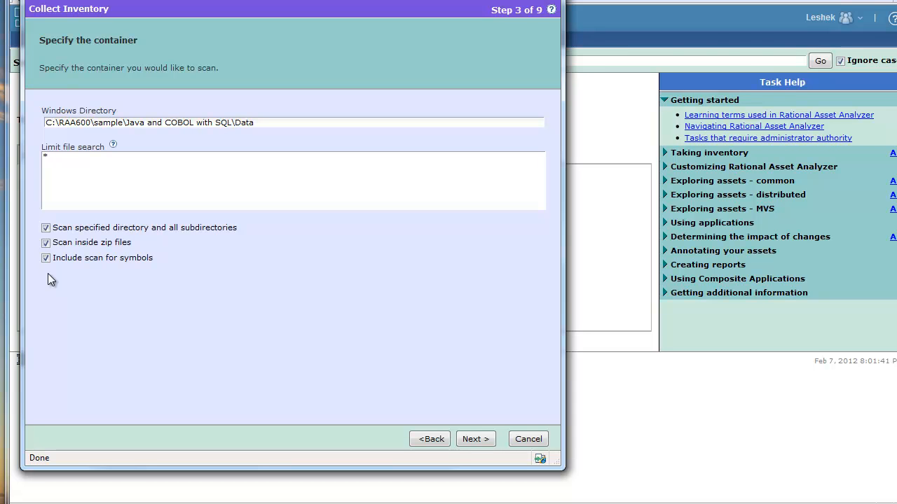
click(46, 242)
click(480, 439)
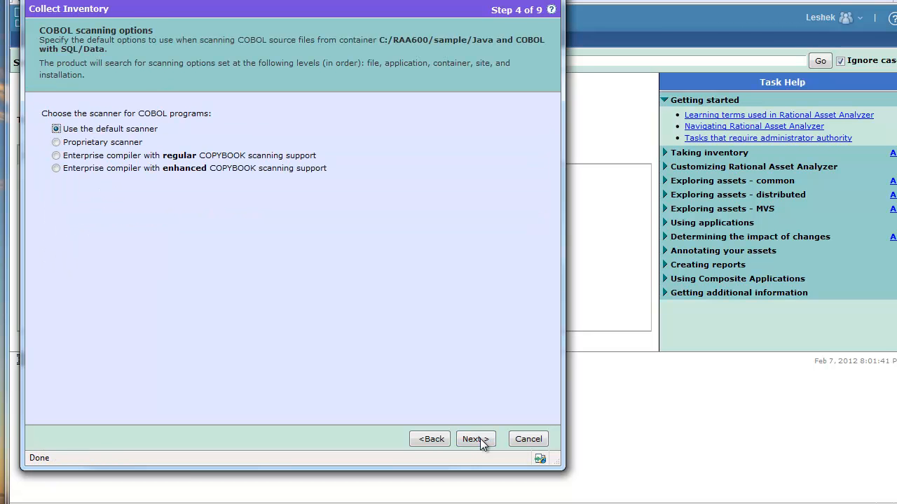
click(480, 438)
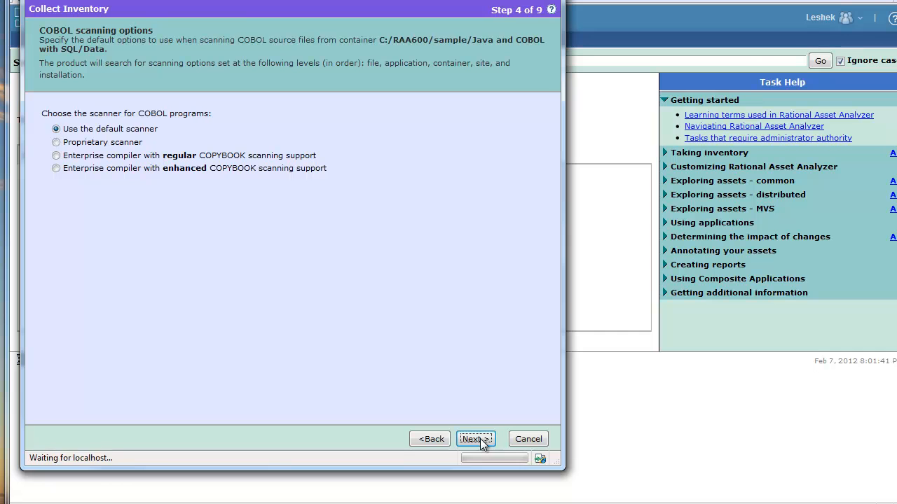
click(479, 439)
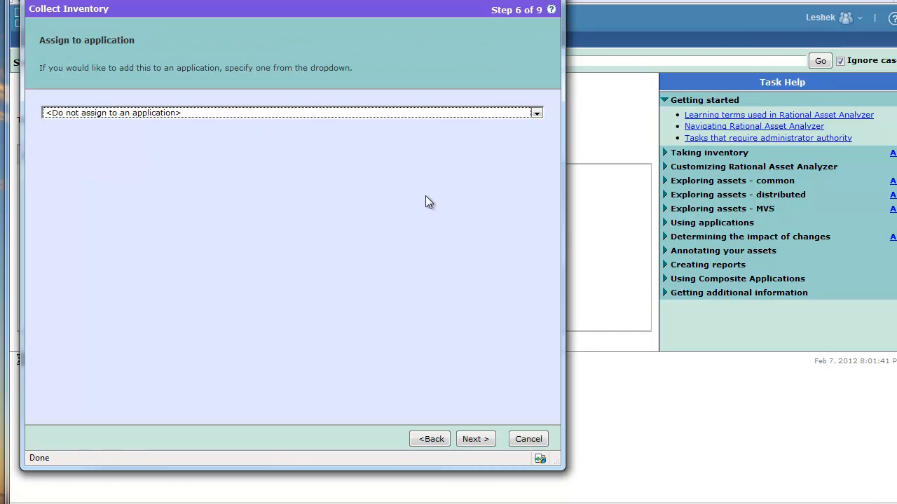
- Assign the scanned container to a new application named JAVACOBOLAPPLICATION
click(537, 115)
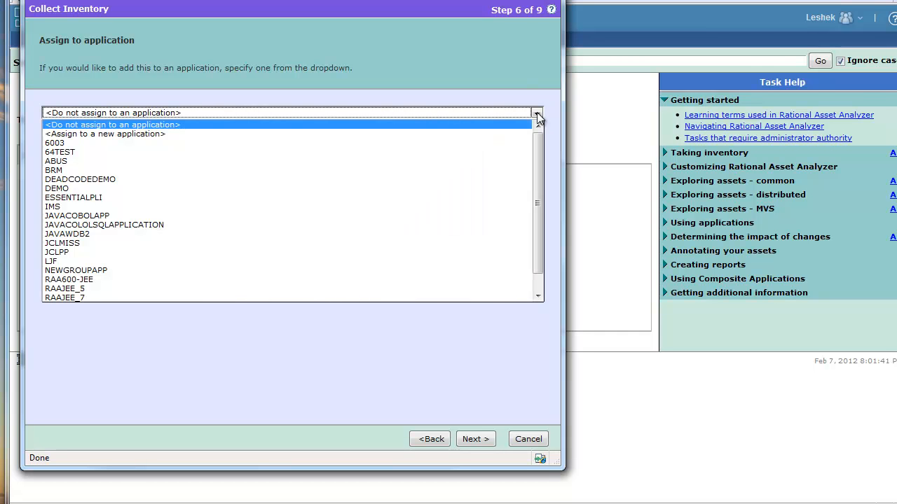
click(163, 134)
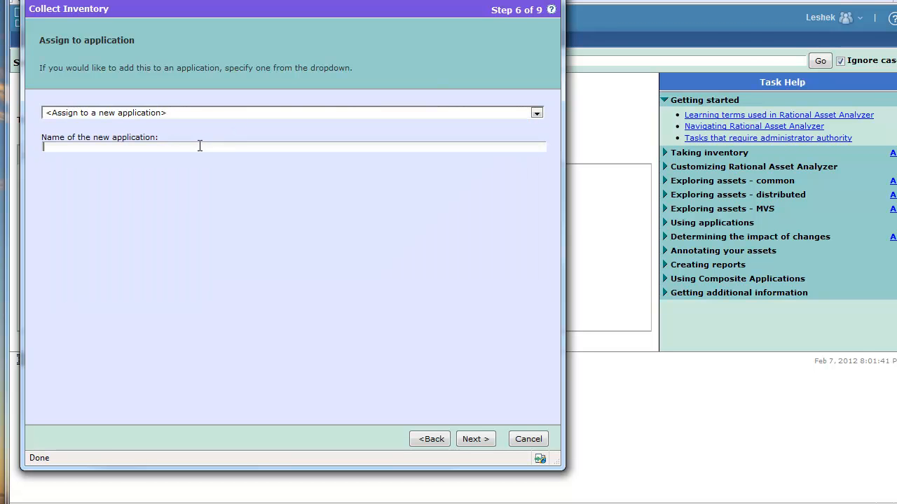
text(JAVACOBOLAPPLICATION)
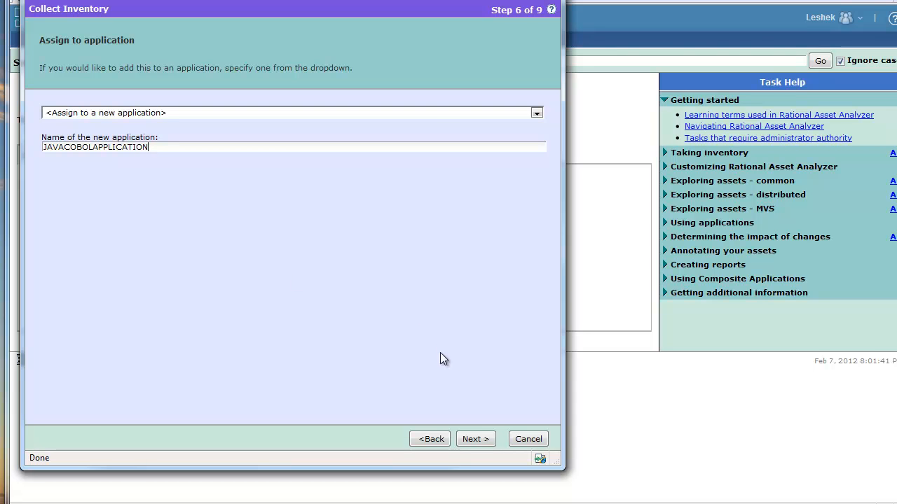
click(476, 440)
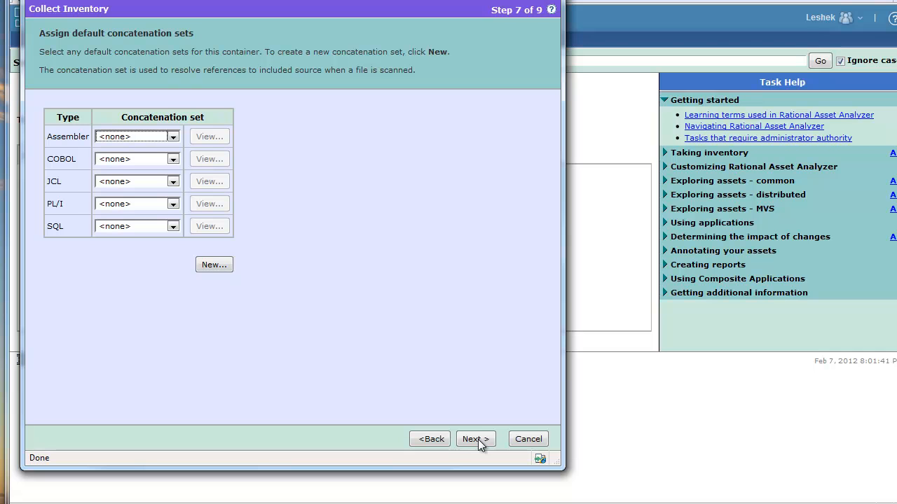
- Leave all concatenation sets at <none> and add the inventory request to the queue
click(475, 439)
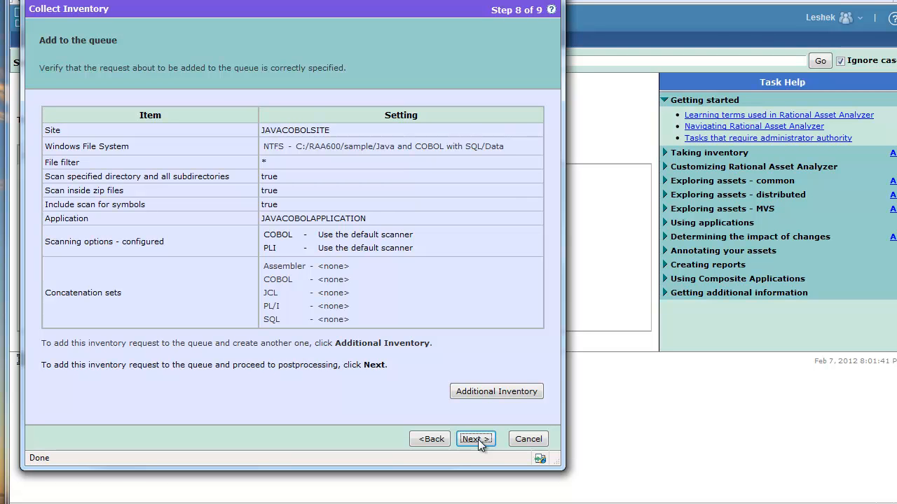
click(476, 439)
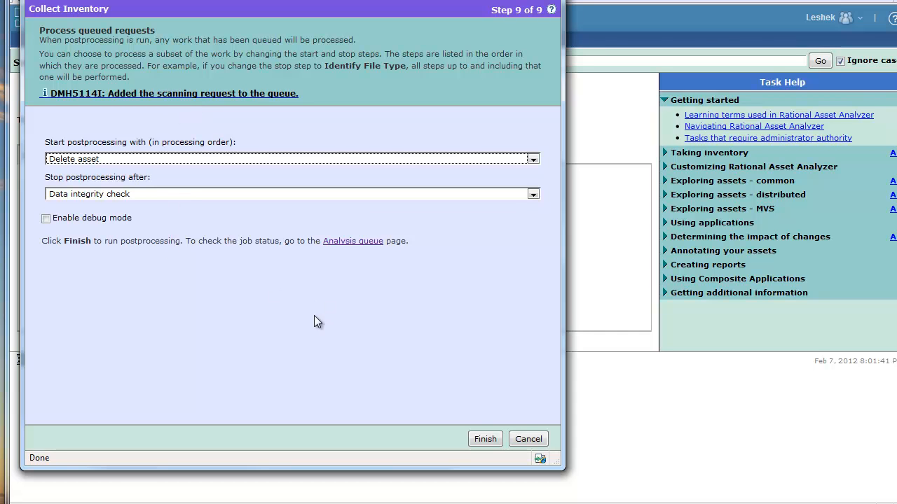
click(482, 440)
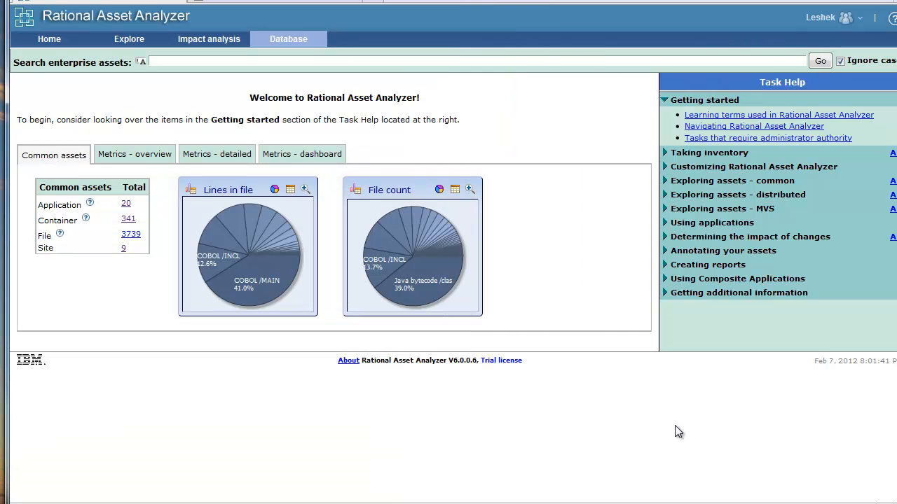
- Open the Analysis queue and check the pending Analyze container request
click(297, 42)
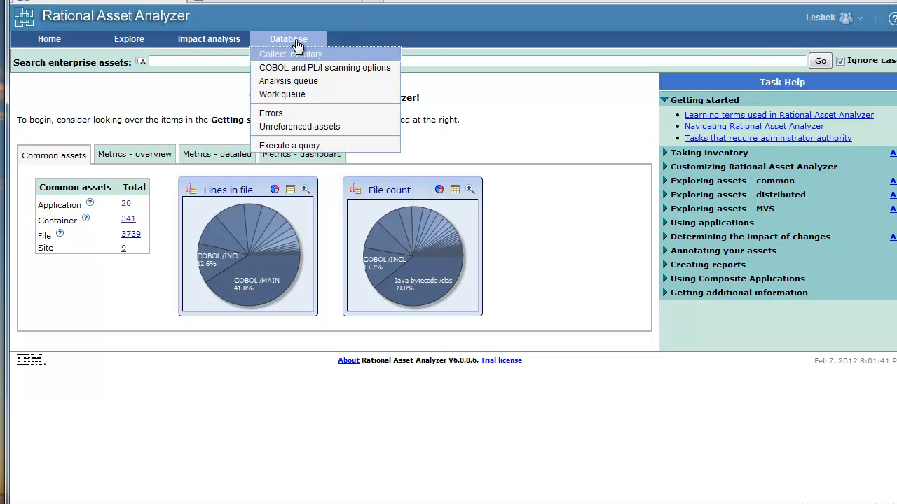
click(295, 83)
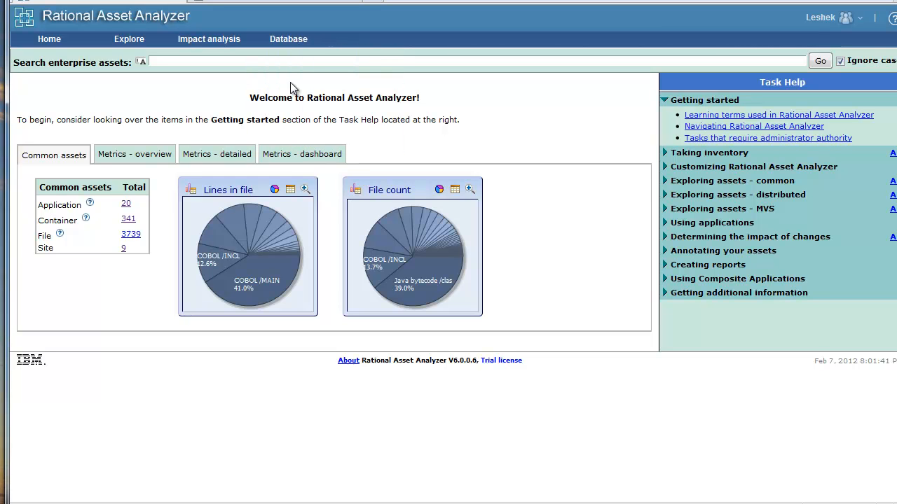
click(293, 43)
click(293, 81)
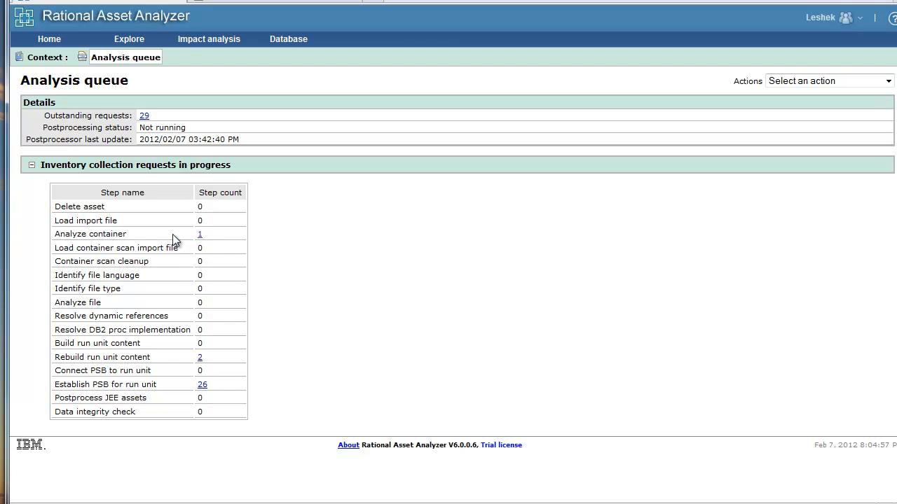
click(199, 235)
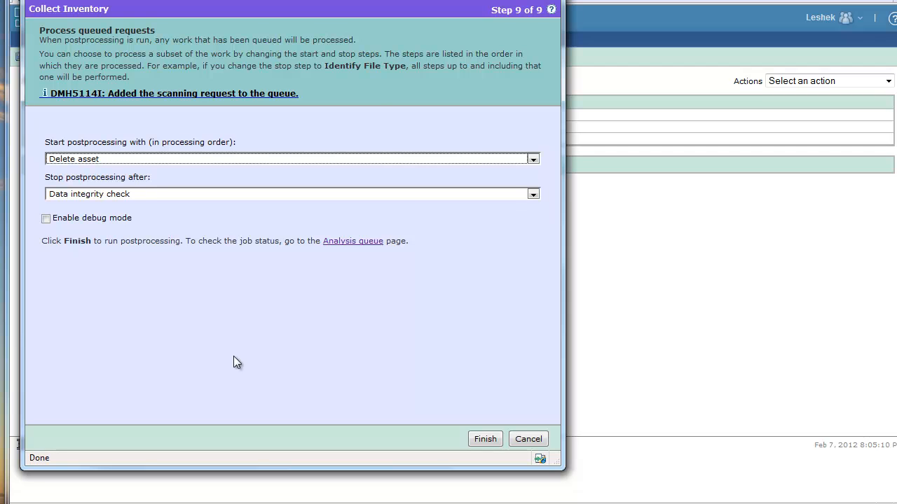
- Run postprocessing of the queued requests from Delete asset through Data integrity check and monitor its status in the Analysis queue
click(488, 438)
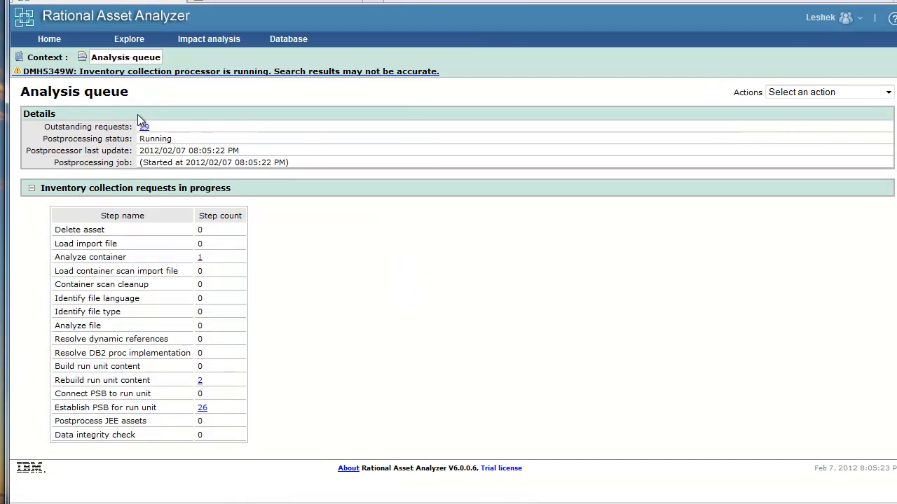
drag(444, 73, 184, 61)
click(252, 98)
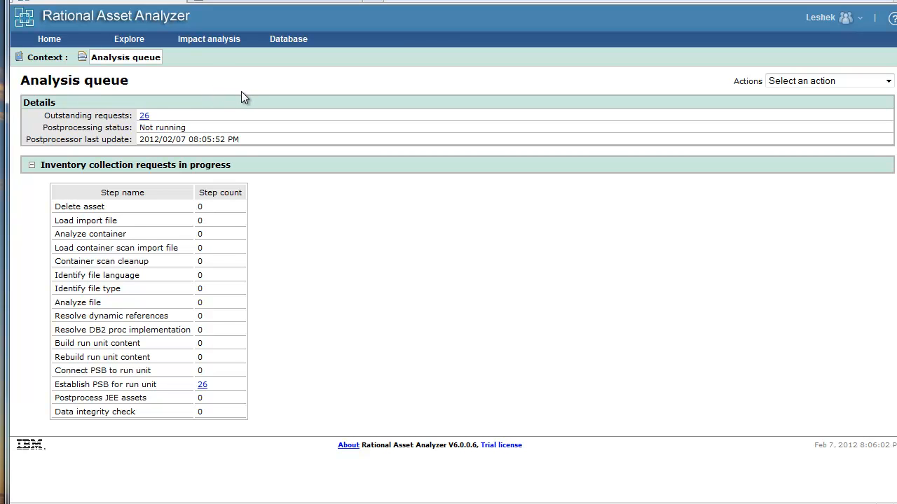
- Open the details of JAVACOBOLSITE from the site summary
click(131, 44)
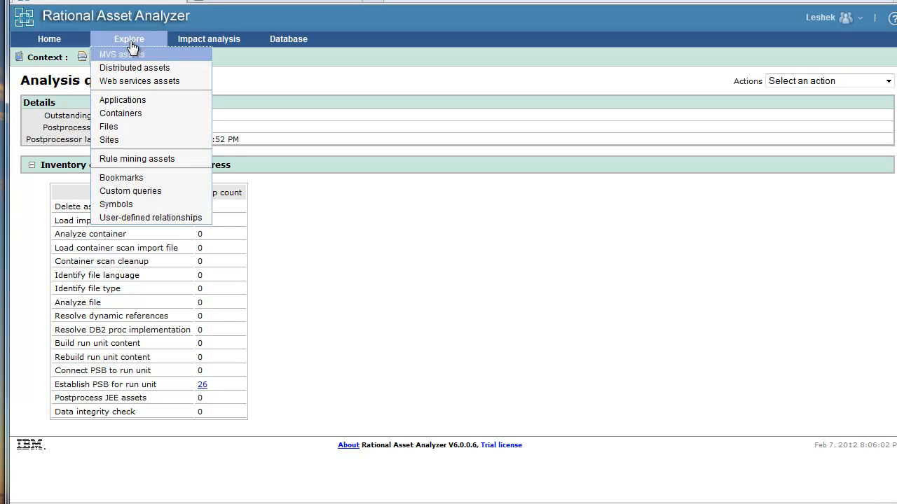
click(124, 141)
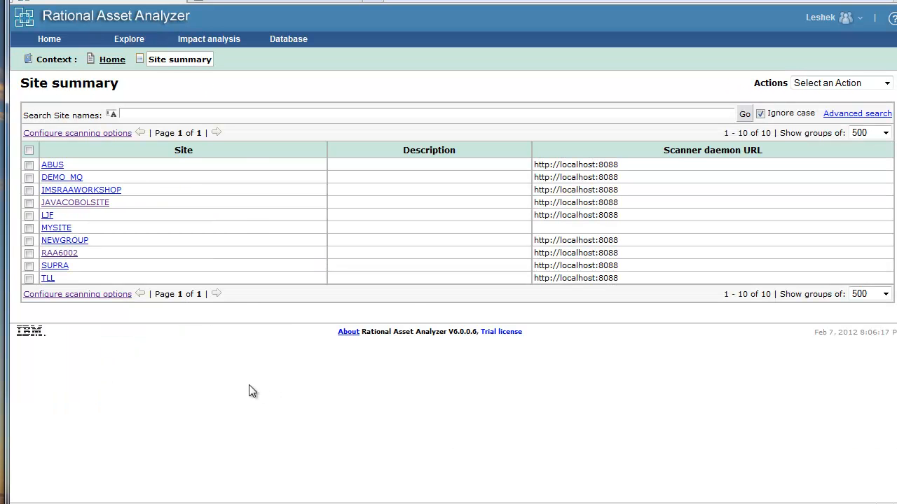
click(77, 206)
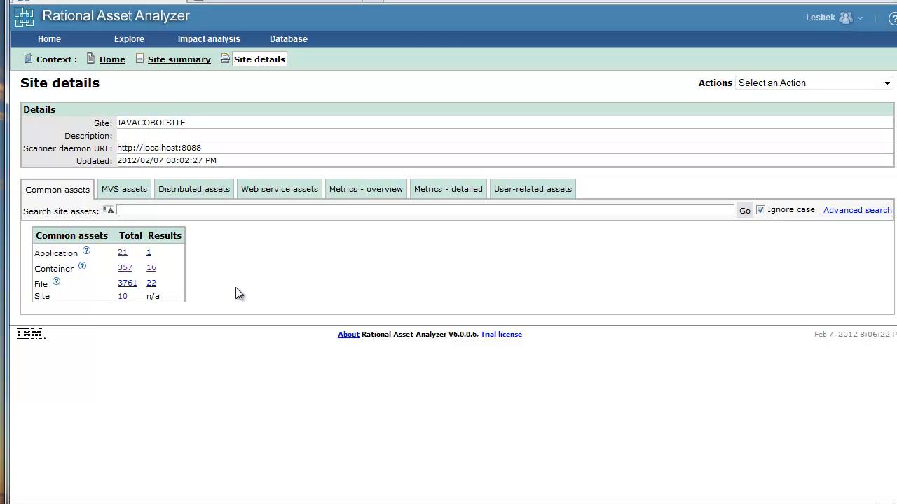
- Open the list of JAVACOBOLSITE's files and review their language, type and analysis status
click(152, 269)
click(151, 284)
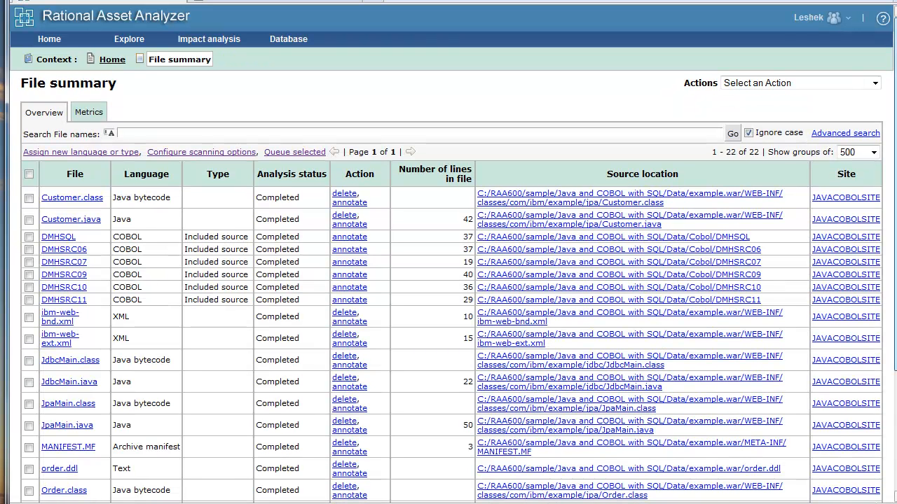
scroll(448, 280, down, 3)
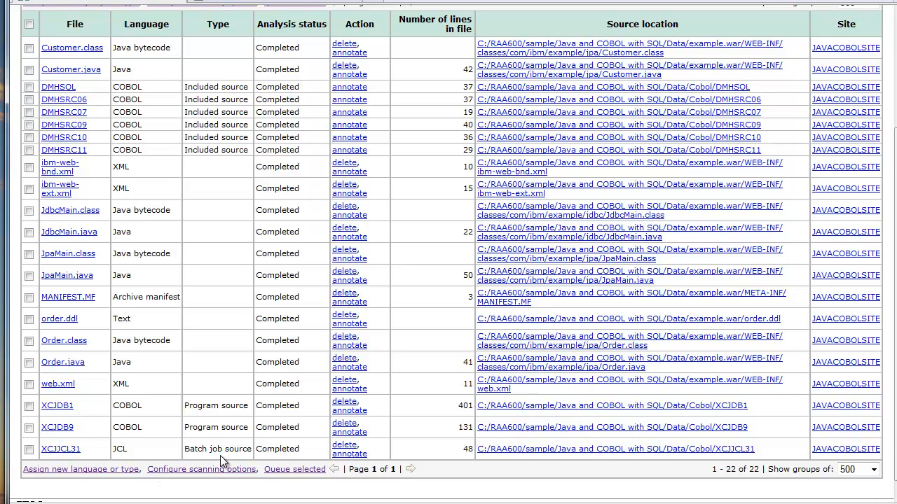
- Switch to the "Scanning COBOL and Java with SQL" presentation page and clear its text selection
click(292, 3)
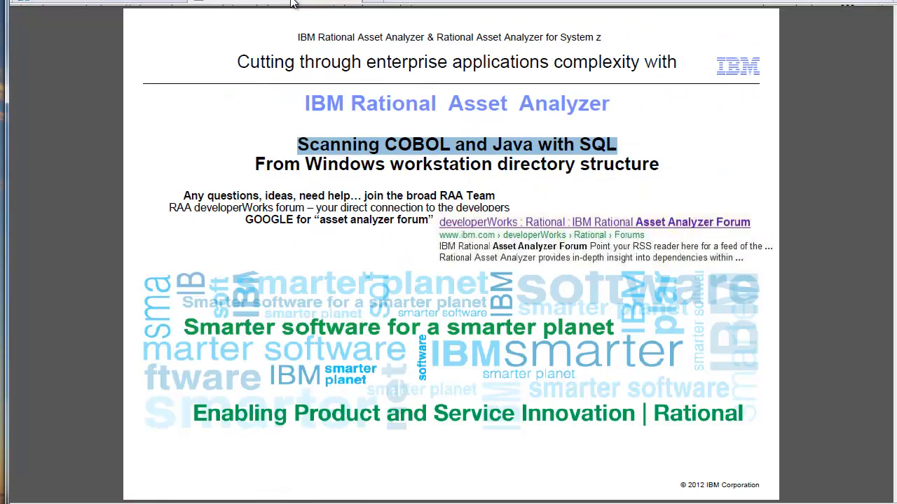
click(247, 173)
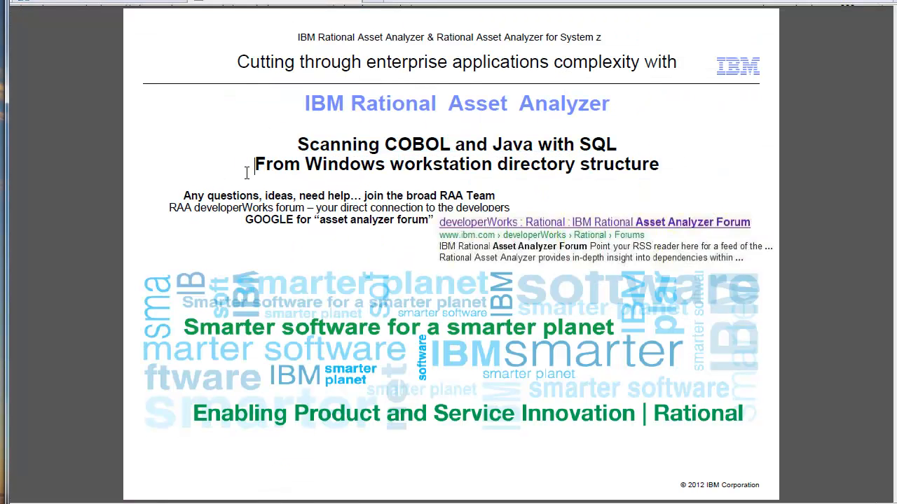